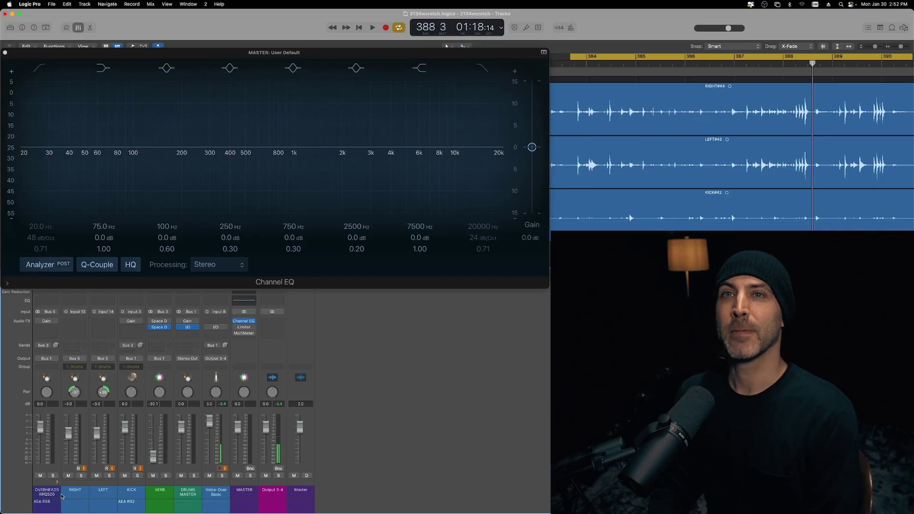
Relabel the overheads channel as OVERHEADS API 312 and change the KICK channel's microphone note to STAGER SR-1A.
double_click(50, 493)
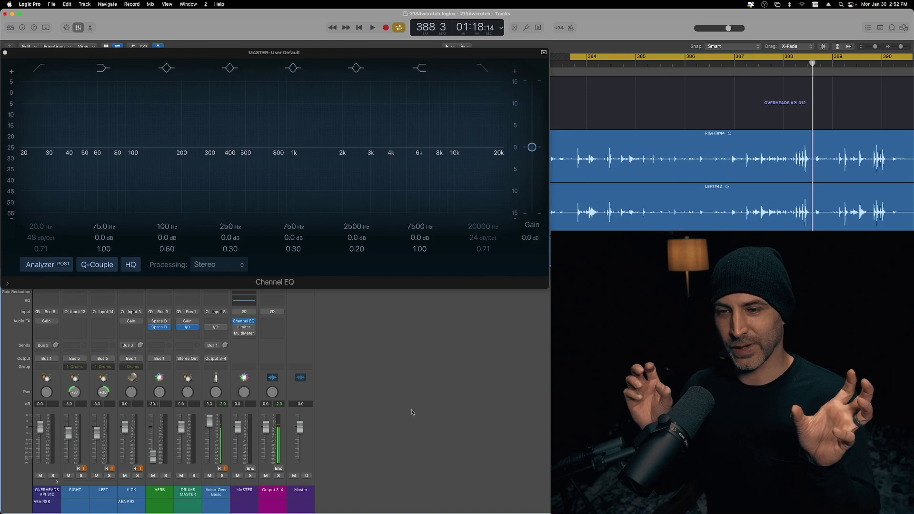
double_click(128, 503)
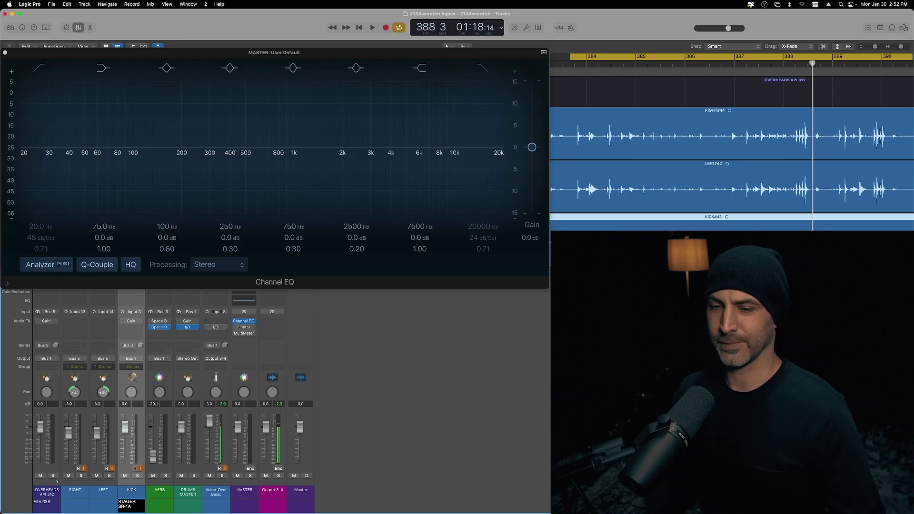
key(Return)
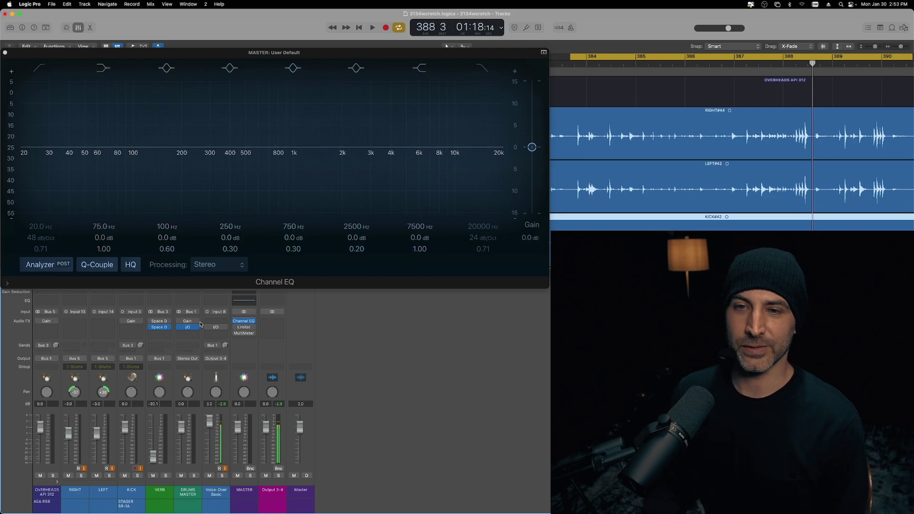
Select the DRUMS MASTER channel, then make the project full screen with the Channel EQ window parked above the mixer.
drag(250, 53, 259, 13)
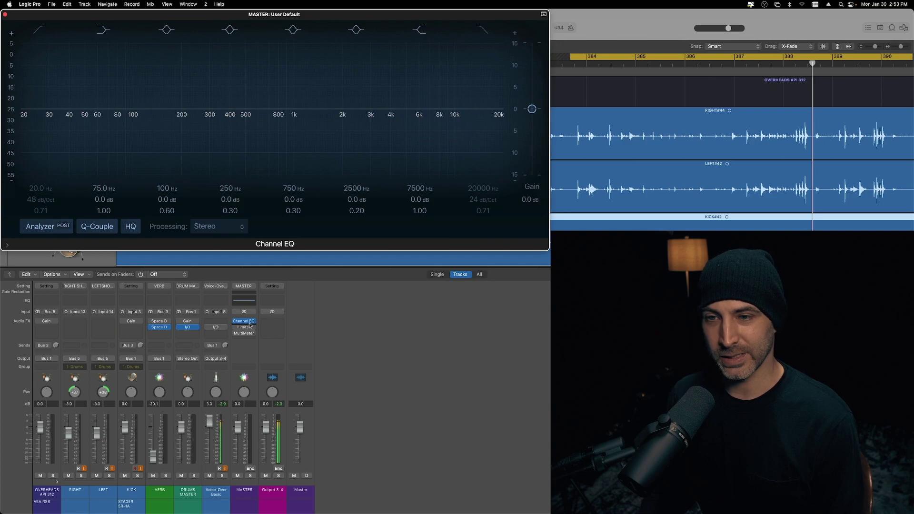
click(182, 470)
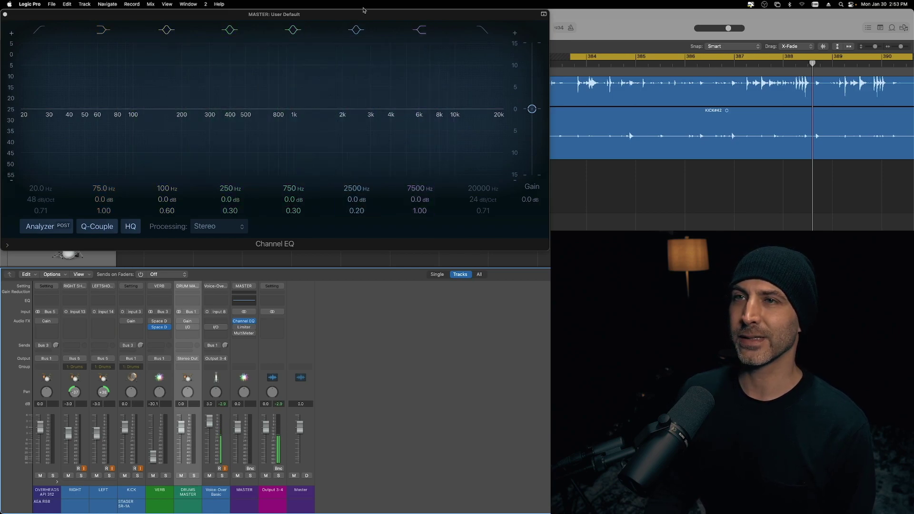
drag(354, 19, 375, 72)
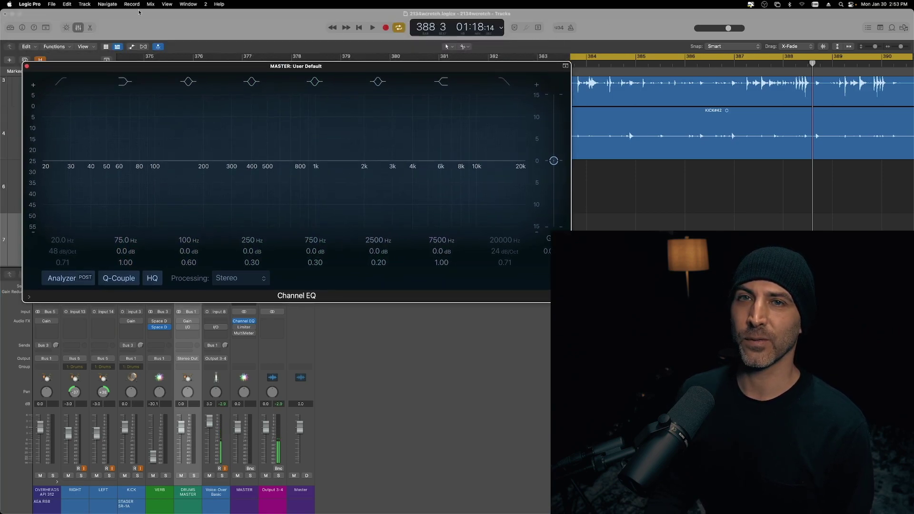
click(20, 16)
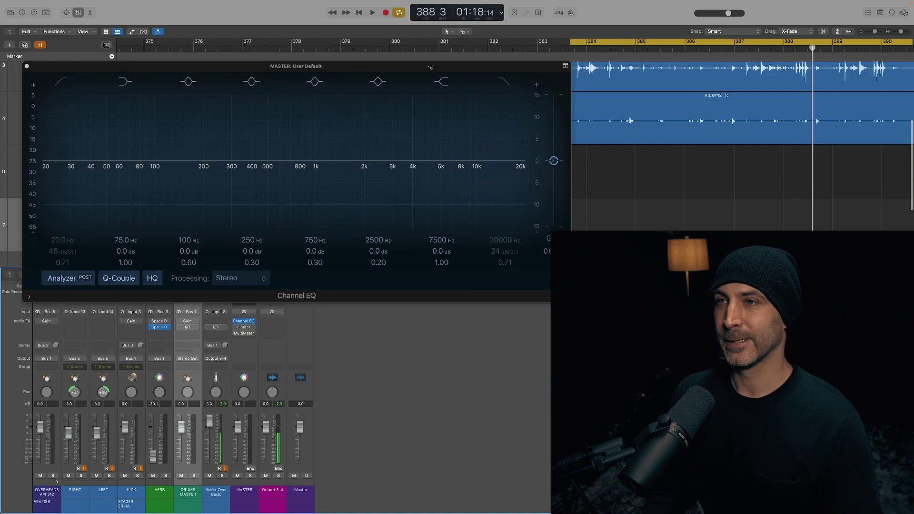
drag(421, 72, 400, 11)
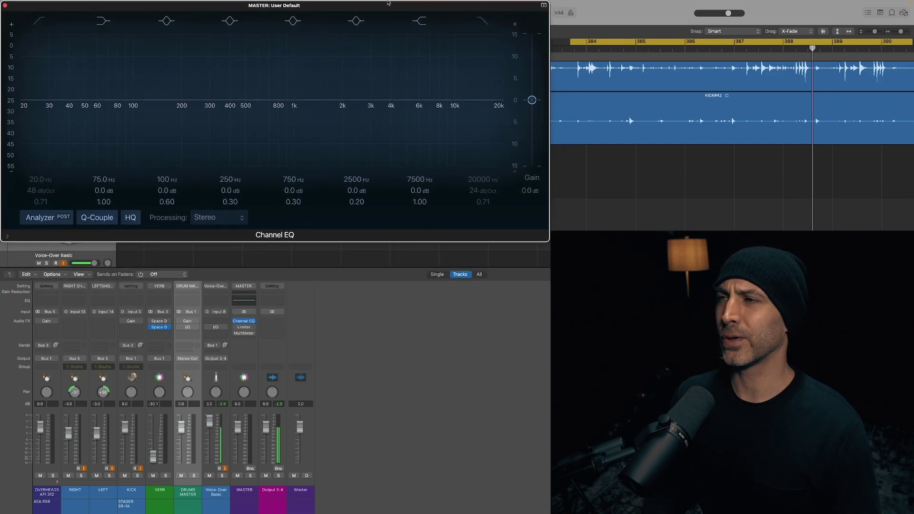
Play the cycled drum section containing the RIGHT, LEFT and KICK regions.
scroll(628, 93, right, 2)
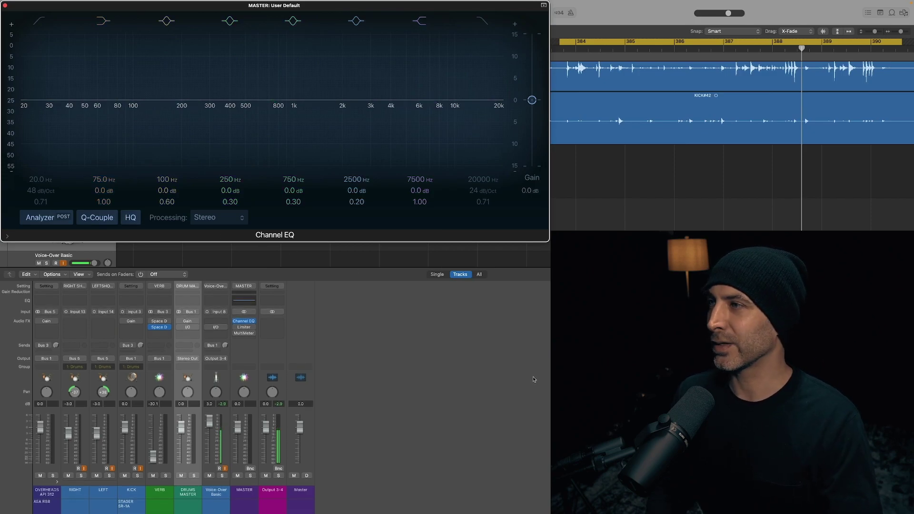
scroll(777, 185, up, 5)
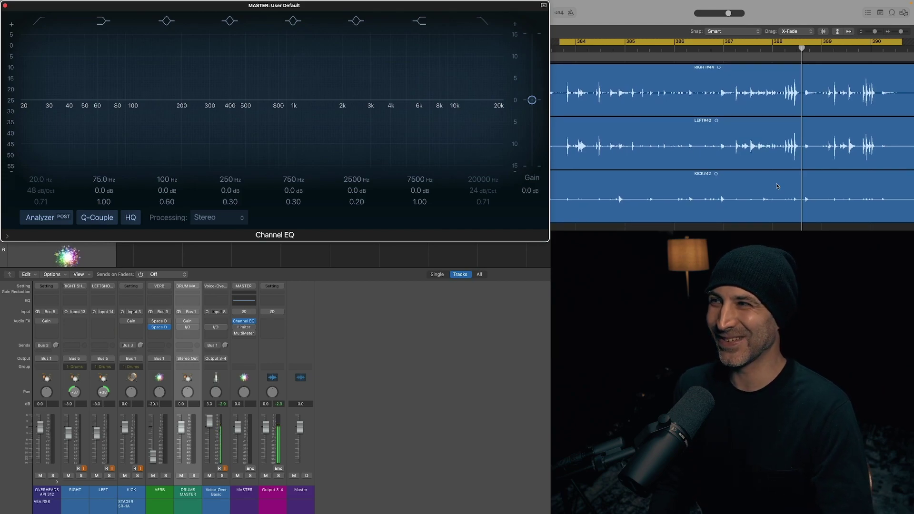
key(space)
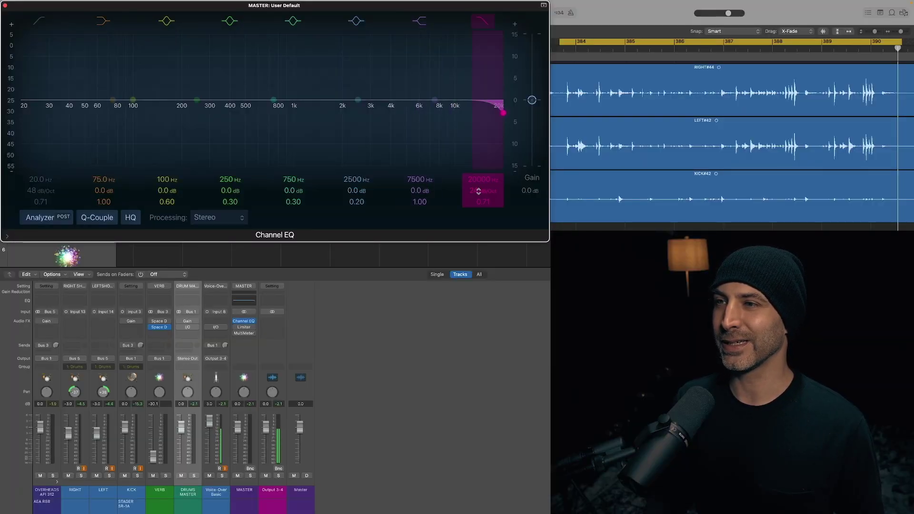
Raise the 20000 Hz high-cut band's Q to 3.80 in the MASTER Channel EQ and turn that band off.
drag(503, 115, 502, 98)
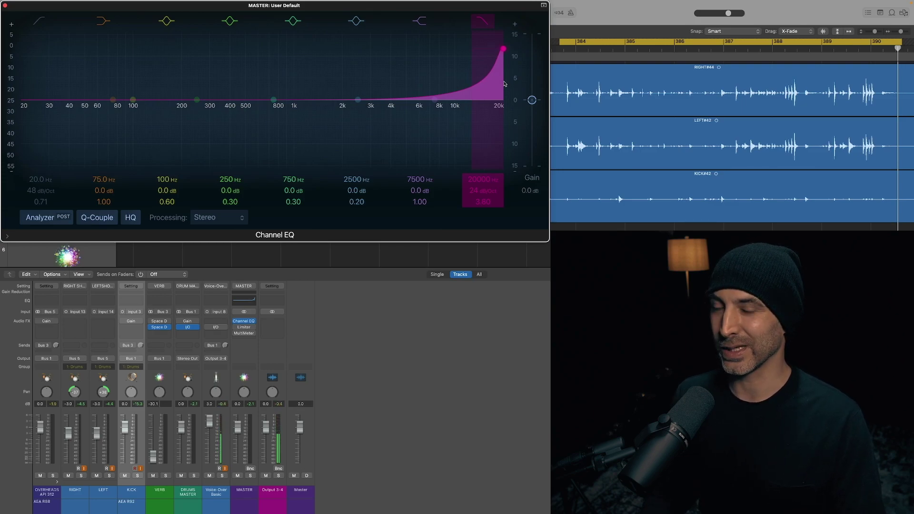
click(483, 21)
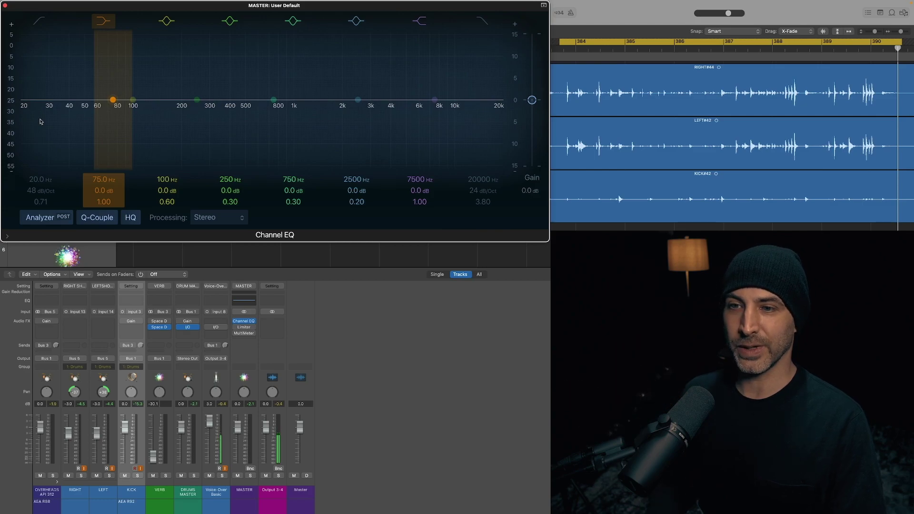
Check the routing in the DRUMS MASTER channel's I/O plug-in, close it and play the drum section.
click(188, 328)
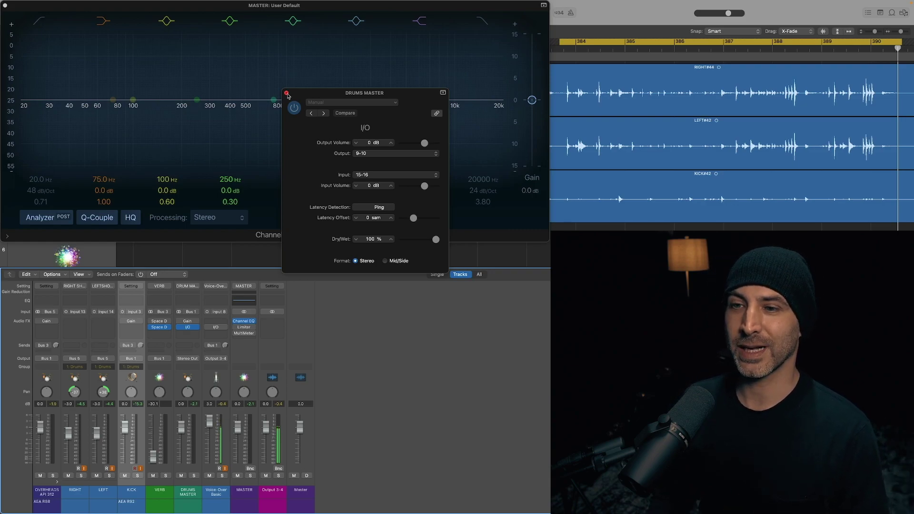
click(287, 94)
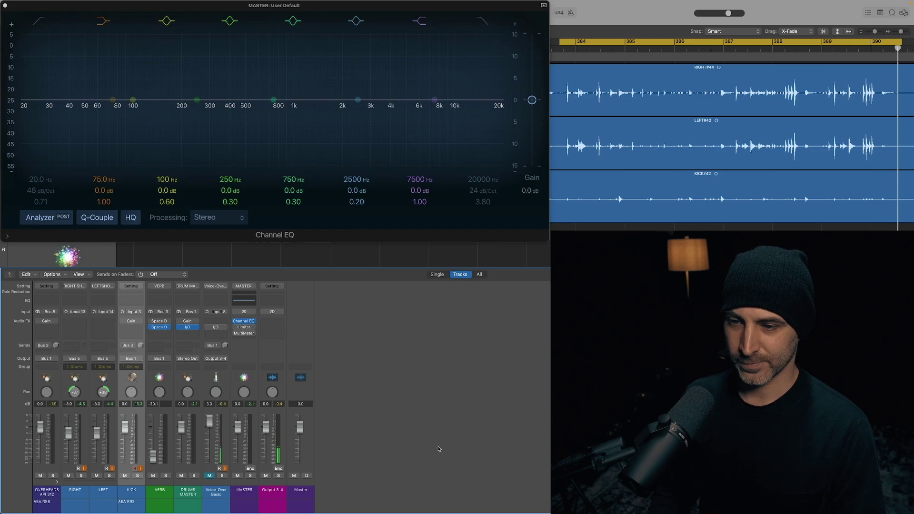
key(space)
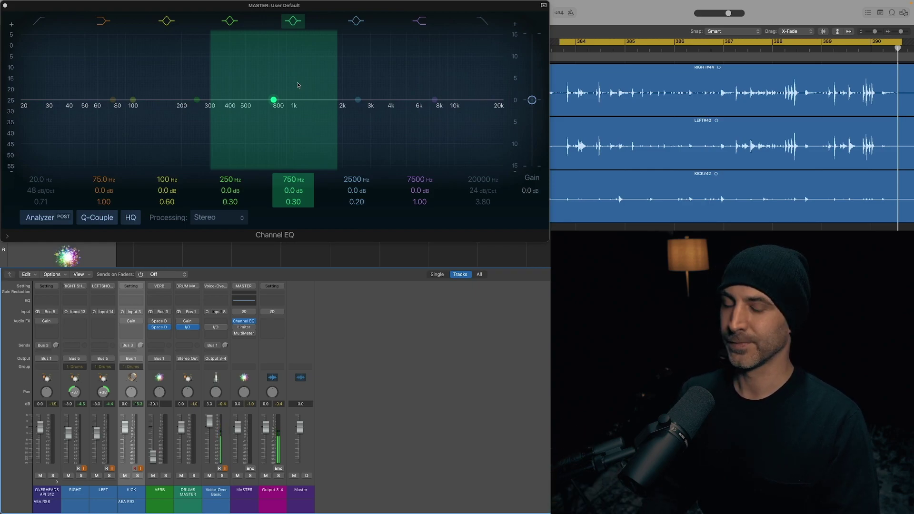
Mute the Voice-Over Basic channel and replay the drum section to watch its spectrum in the Channel EQ.
key(space)
click(209, 475)
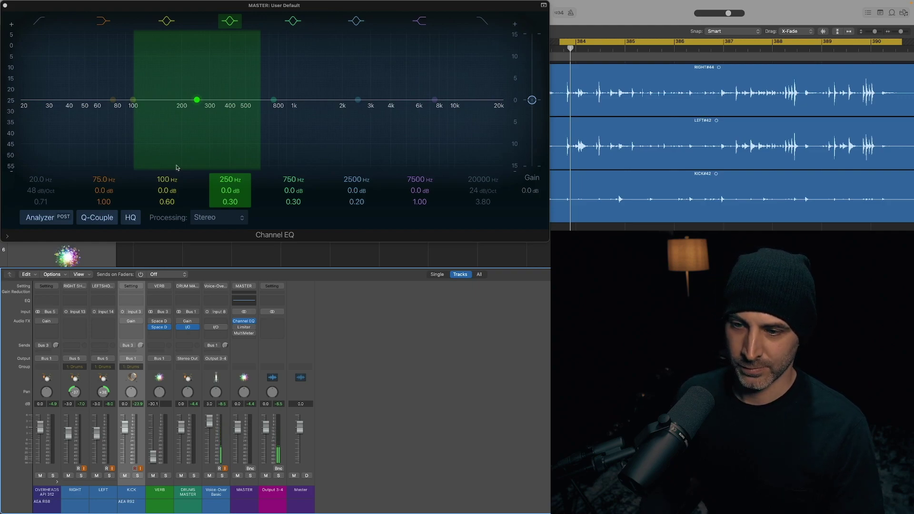
key(space)
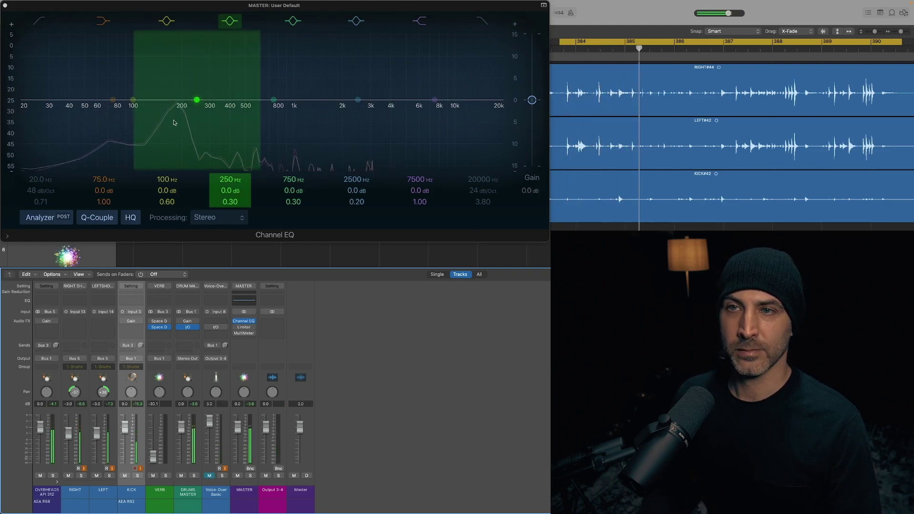
Turn off the 75, 100, 250, 750, 2500 and 7500 Hz bands of the MASTER Channel EQ and stop playback.
click(229, 21)
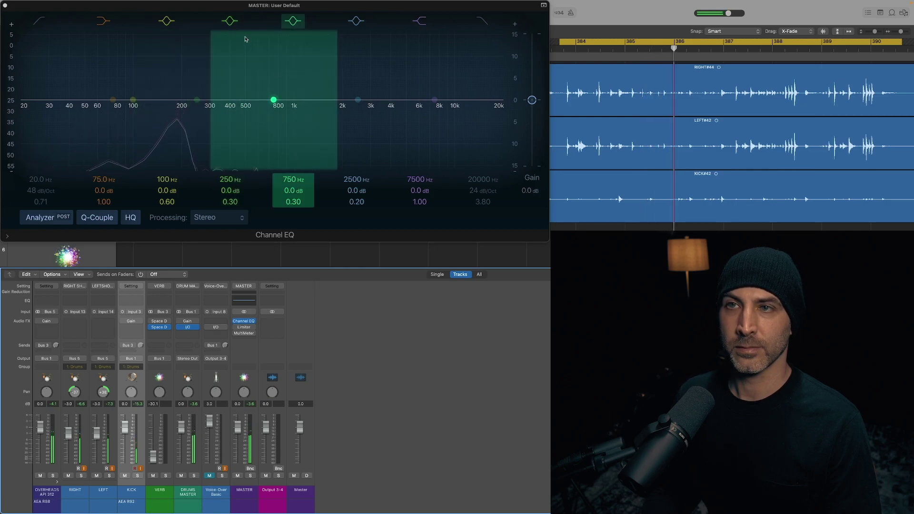
click(289, 23)
click(166, 21)
click(103, 21)
click(356, 21)
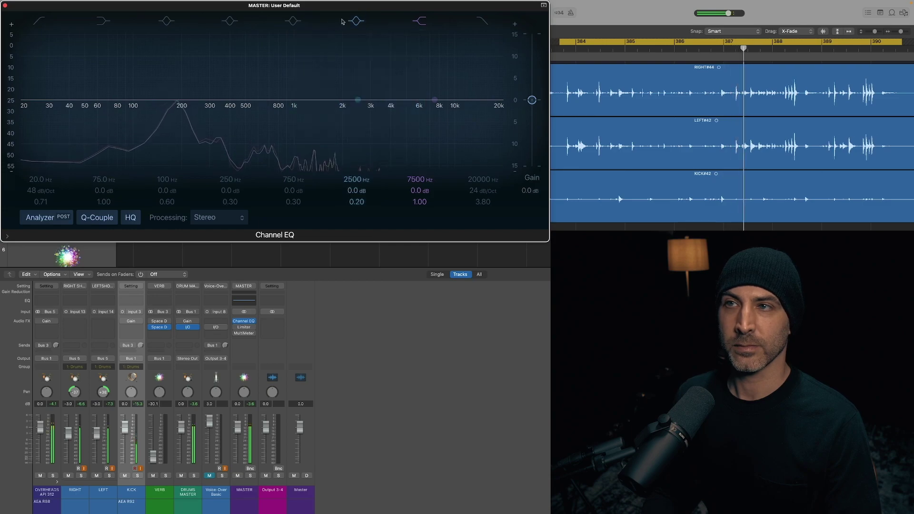
click(420, 21)
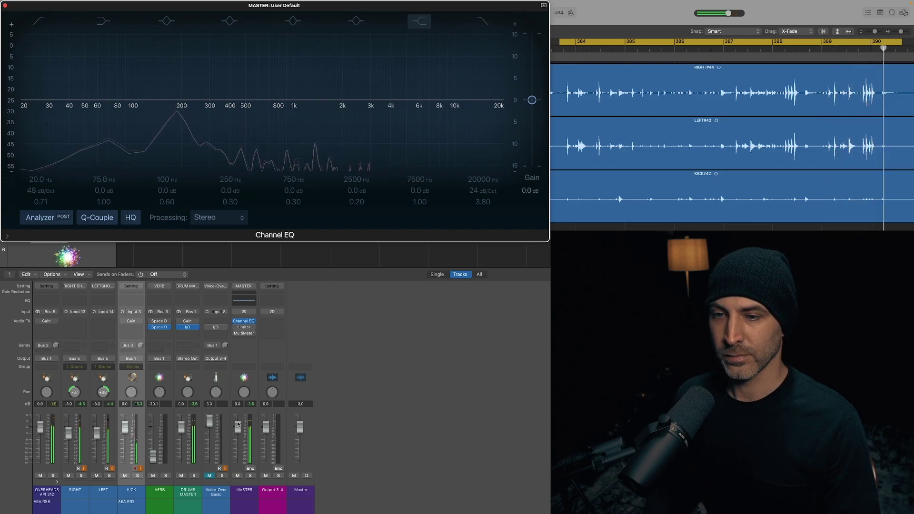
click(439, 358)
key(space)
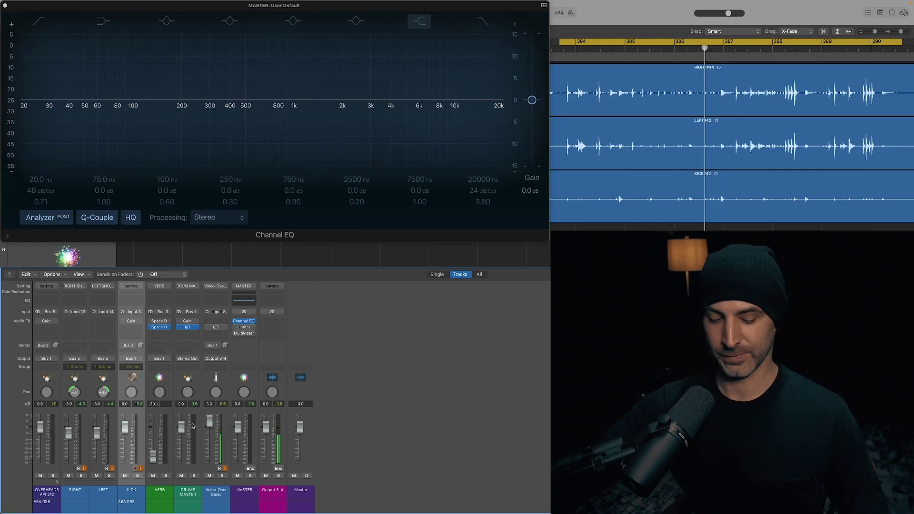
Audition the drum section twice with the Voice-Over Basic channel muted.
click(209, 476)
key(space)
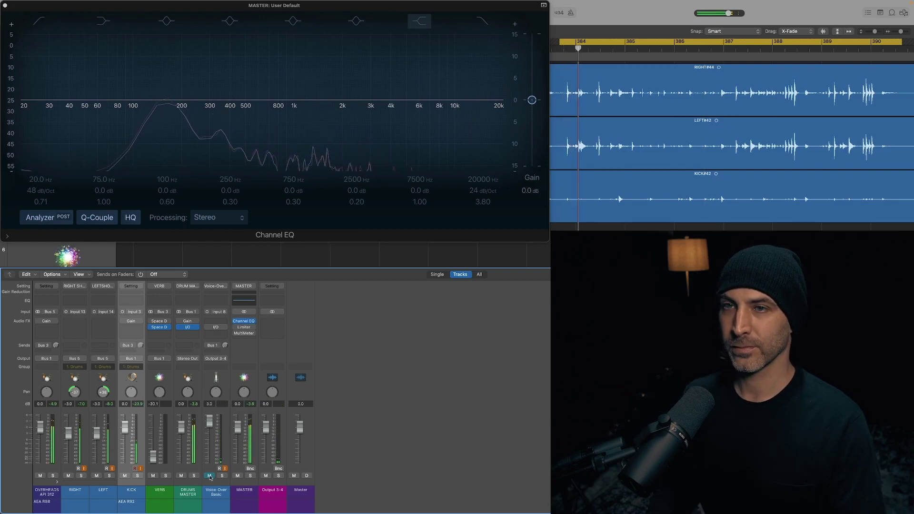
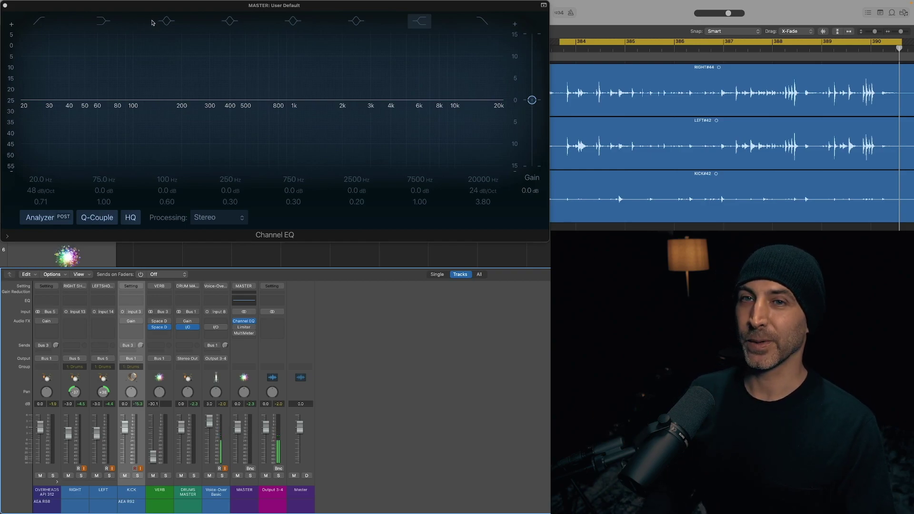
key(space)
click(209, 476)
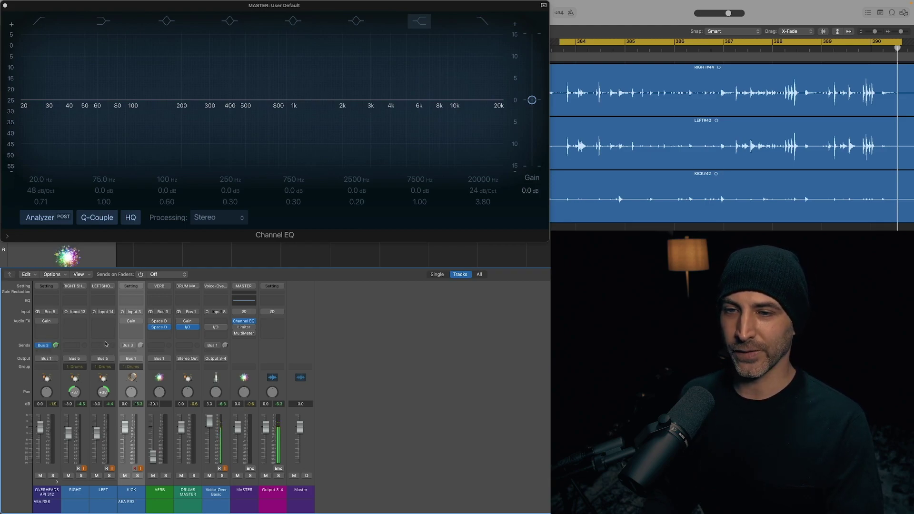
Open Space Designer on the VERB channel and browse its Medium Spaces indoor presets, keeping the loaded 2.0s Tiled Room +.
click(161, 328)
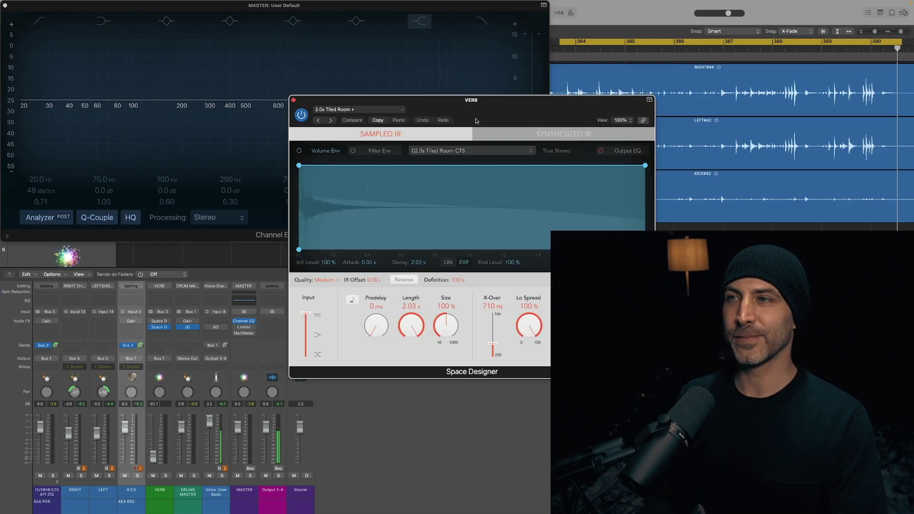
drag(476, 120, 197, 31)
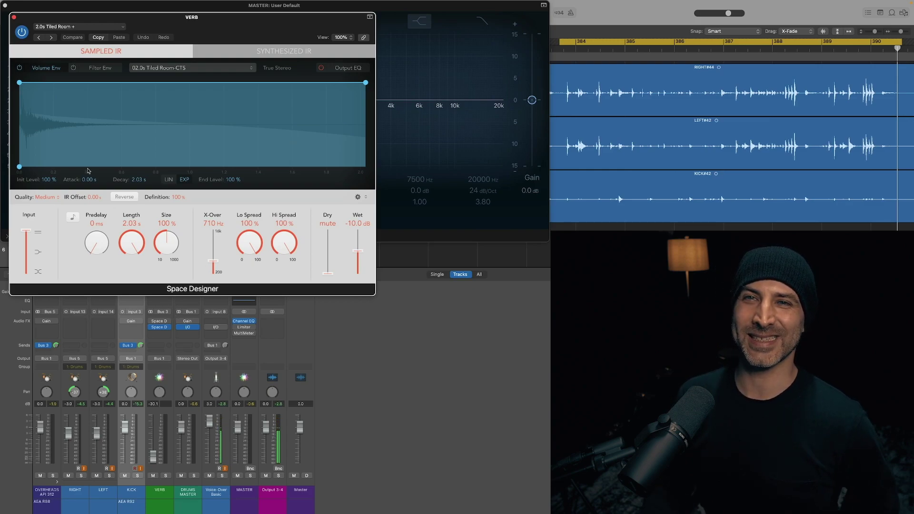
click(123, 27)
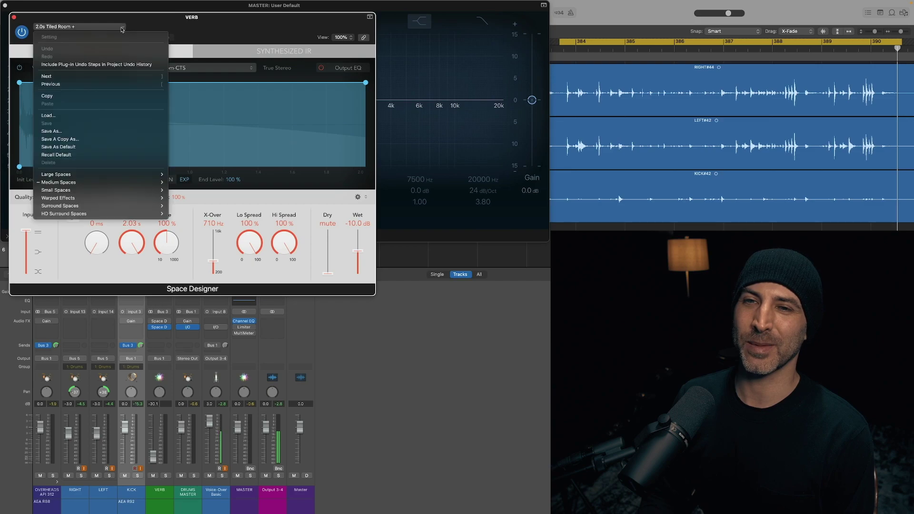
mouse_move(148, 183)
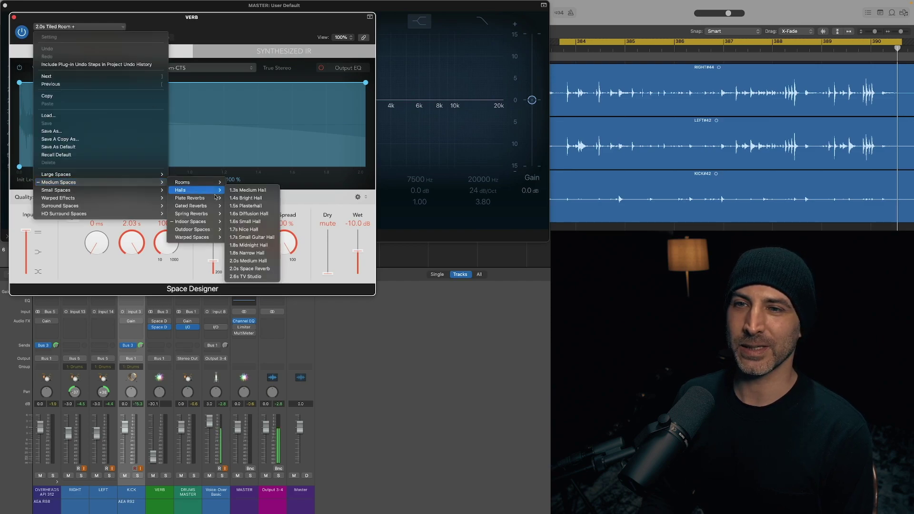
mouse_move(213, 222)
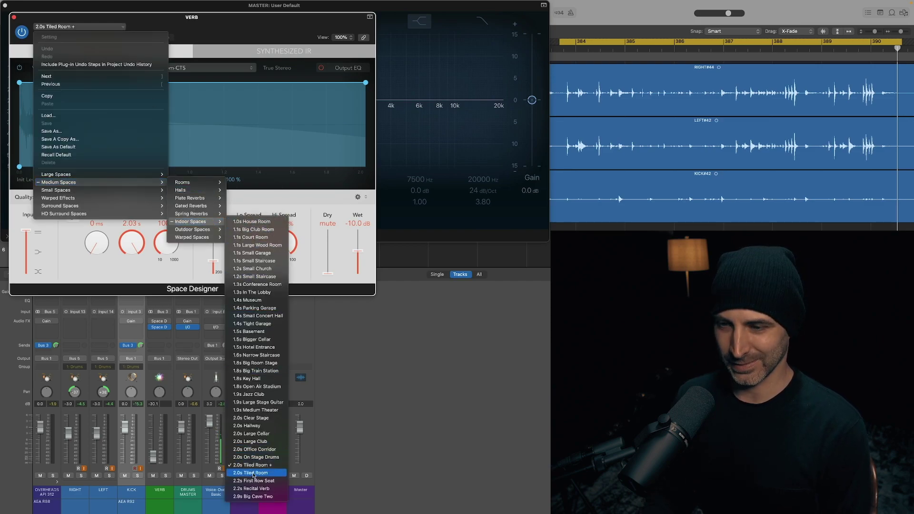
click(404, 460)
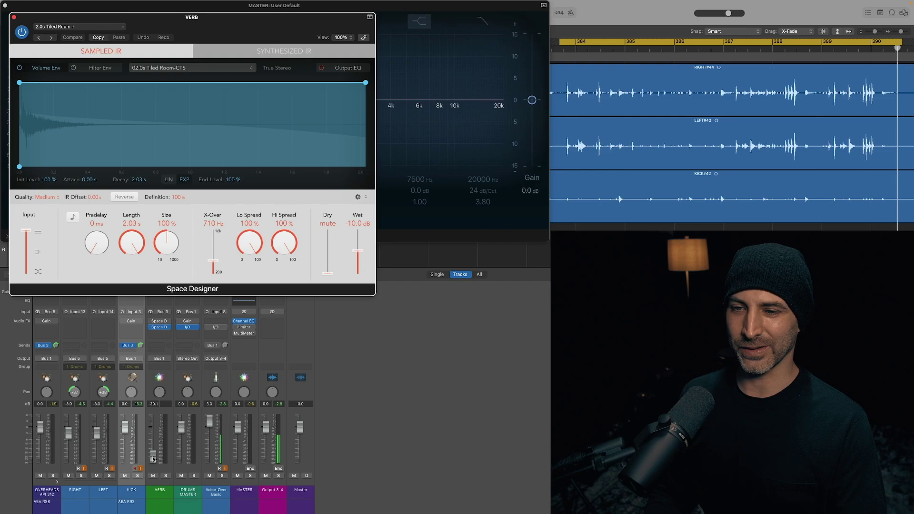
Audition the VERB channel in solo with its fader at 0.0 dB, and close the Space Designer window.
click(156, 434)
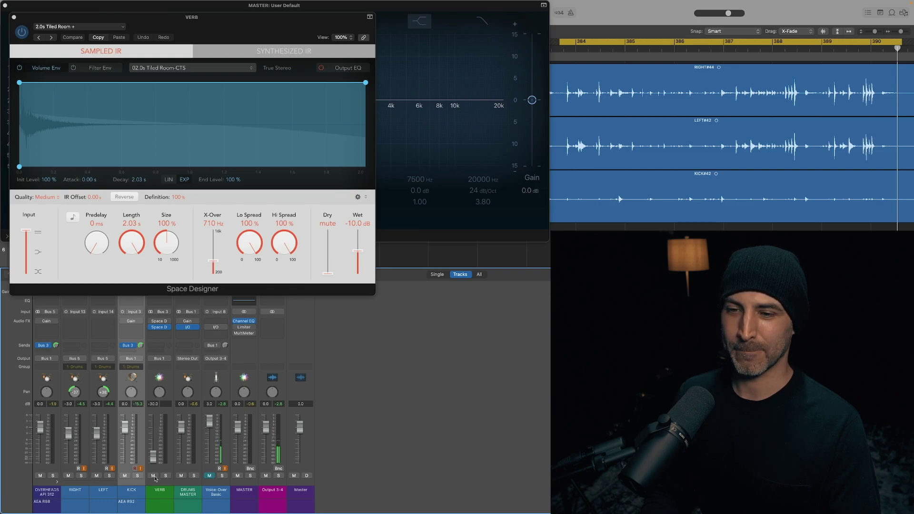
click(166, 475)
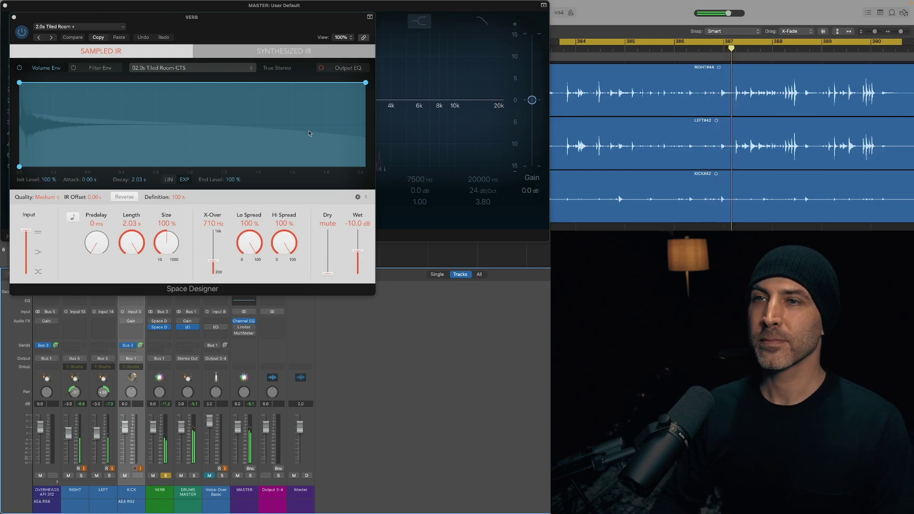
drag(255, 32, 644, 65)
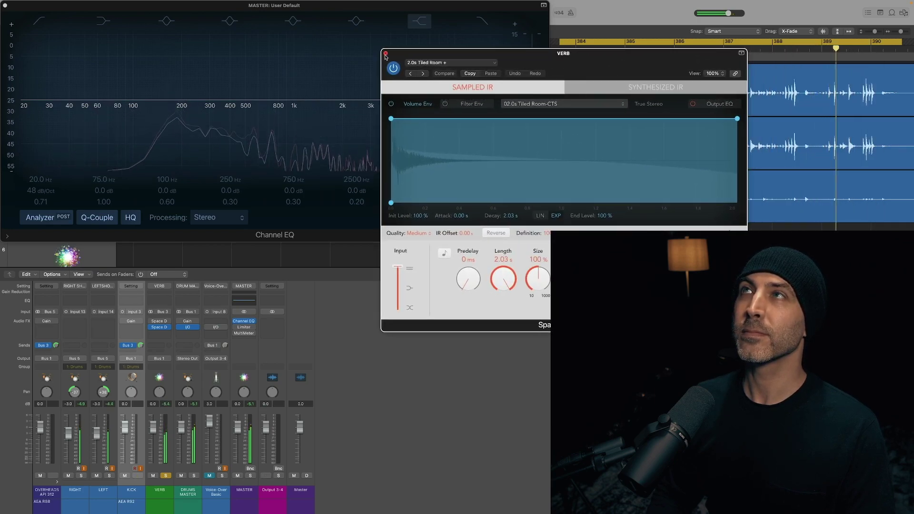
click(417, 54)
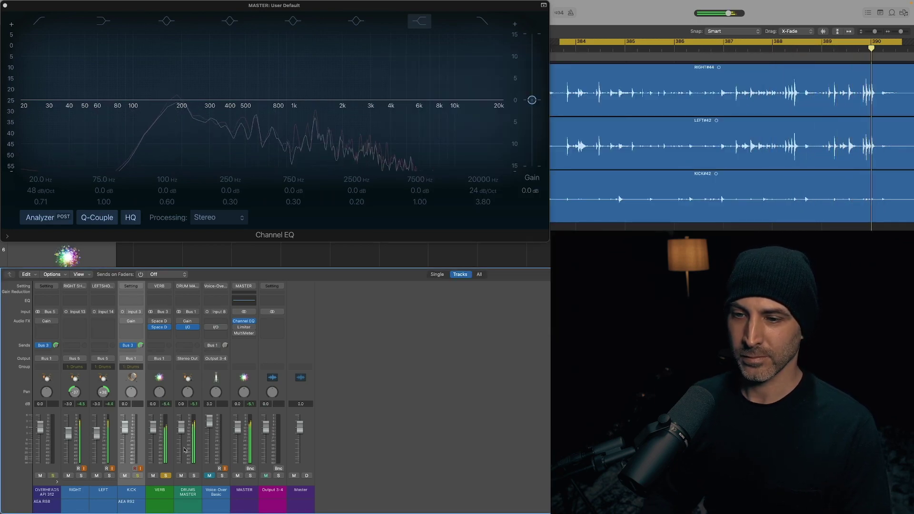
Lower the VERB channel's fader to -30.0 dB and take the channel out of solo.
drag(153, 427, 153, 456)
click(166, 475)
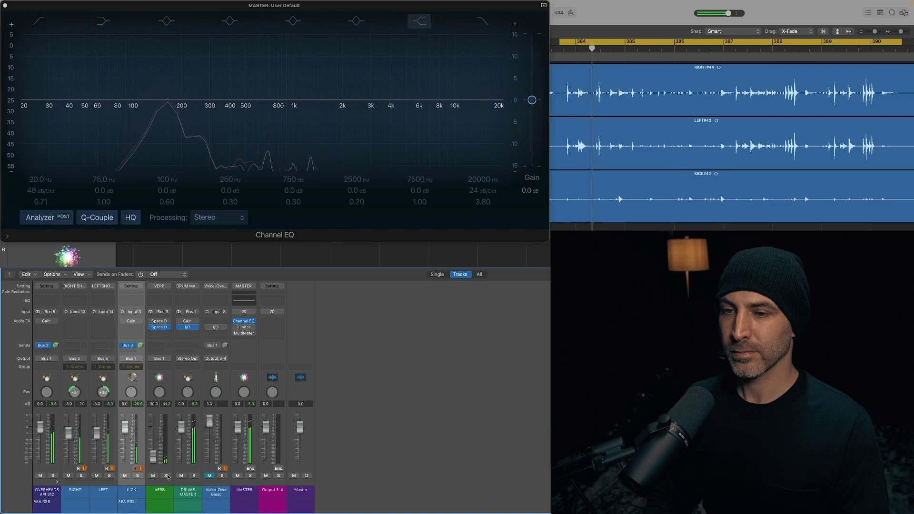